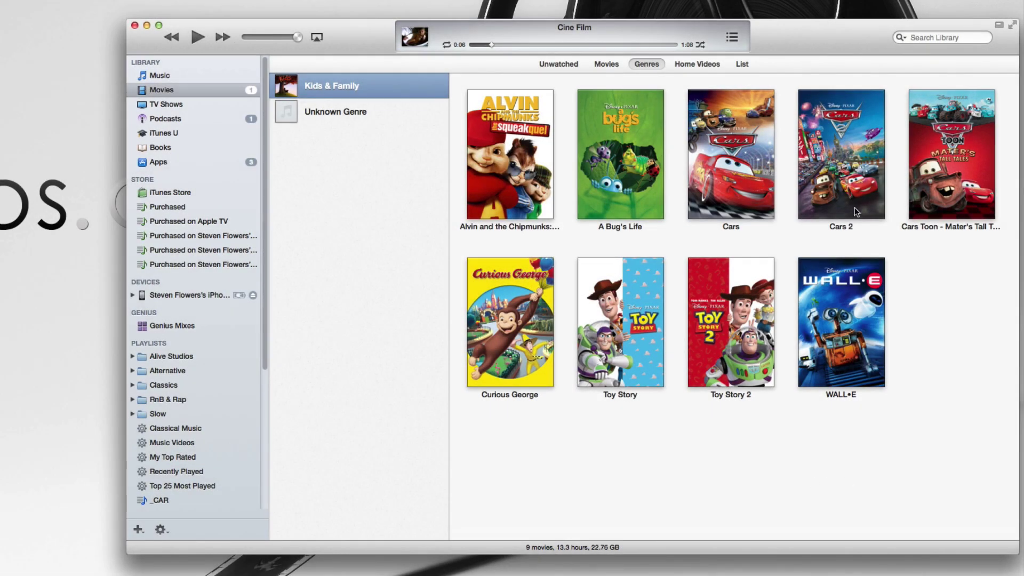
Open the Cars movie's details panel from the iTunes Movies Genres view
click(731, 161)
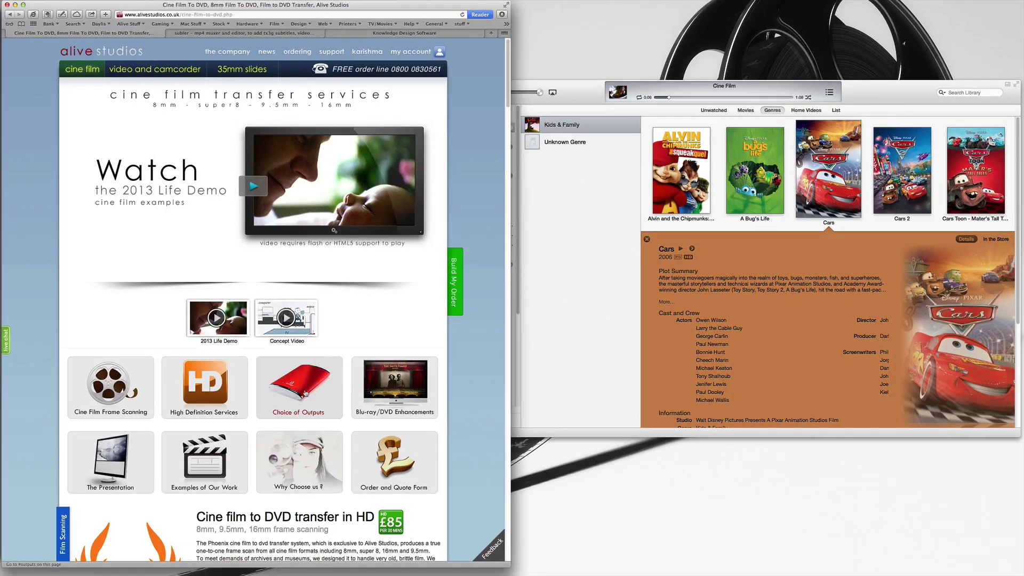
Jump to the Choice of Outputs section and show the Triple Play box set information
click(306, 387)
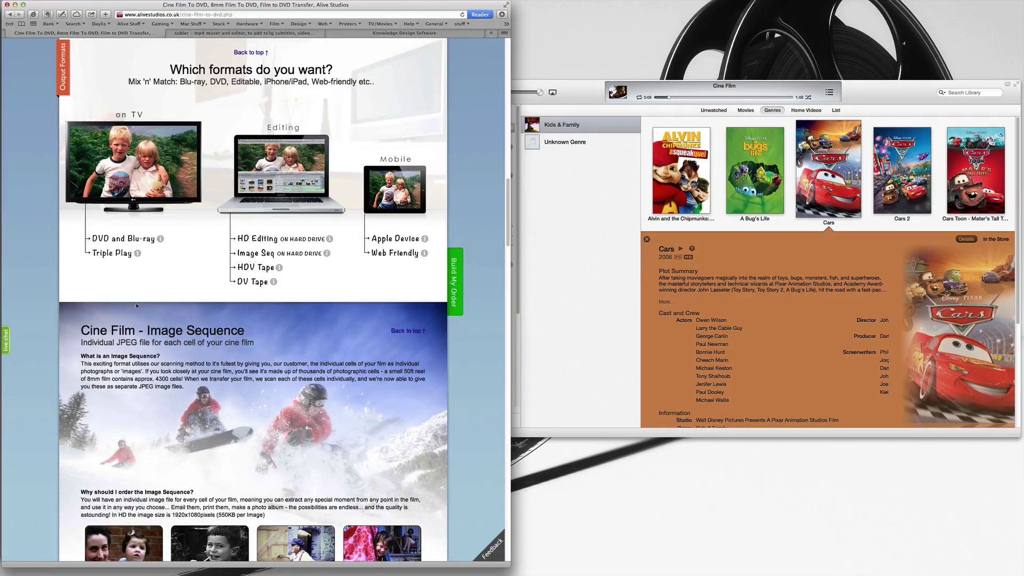
click(112, 253)
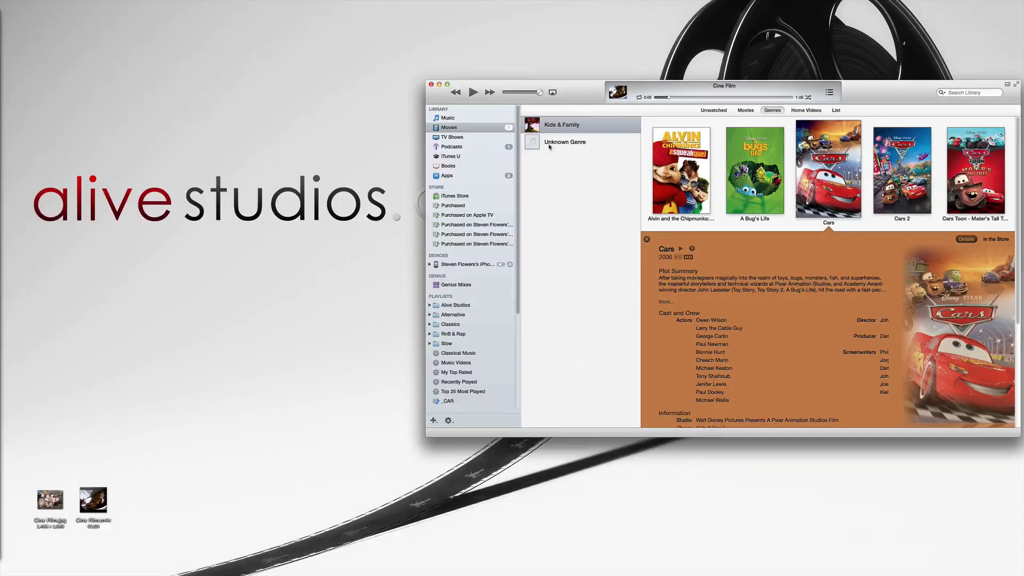
Show the Cine Film movie's details, listed under Unknown Genre
click(551, 143)
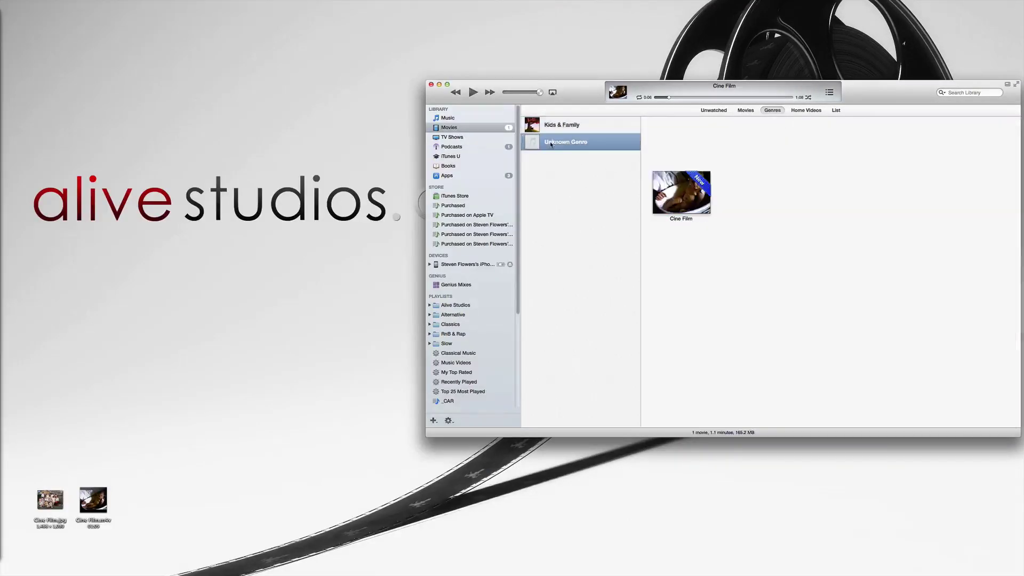
click(694, 192)
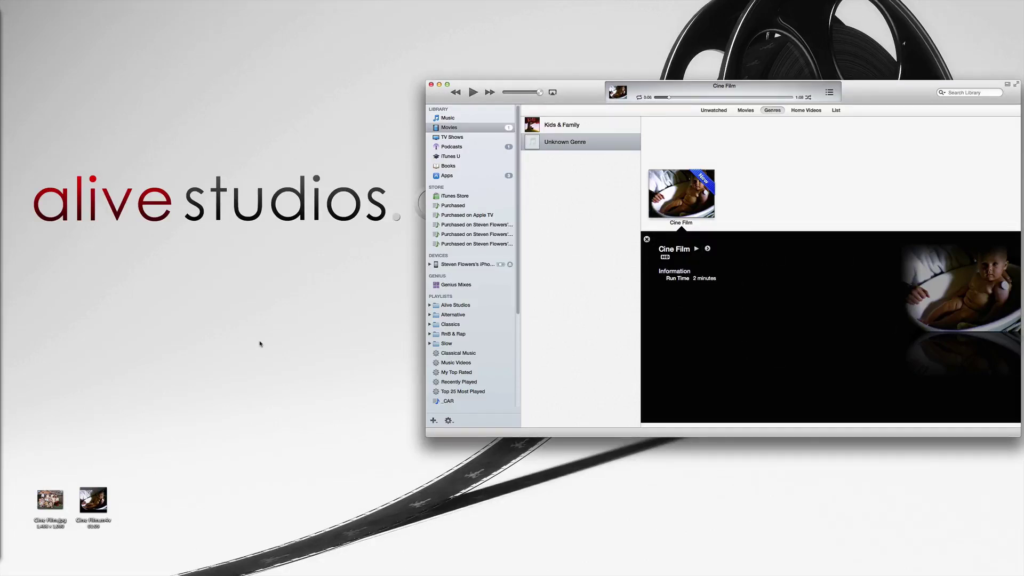
In Safari, switch between the Subler project page and the MetaX software page
key(super+Tab)
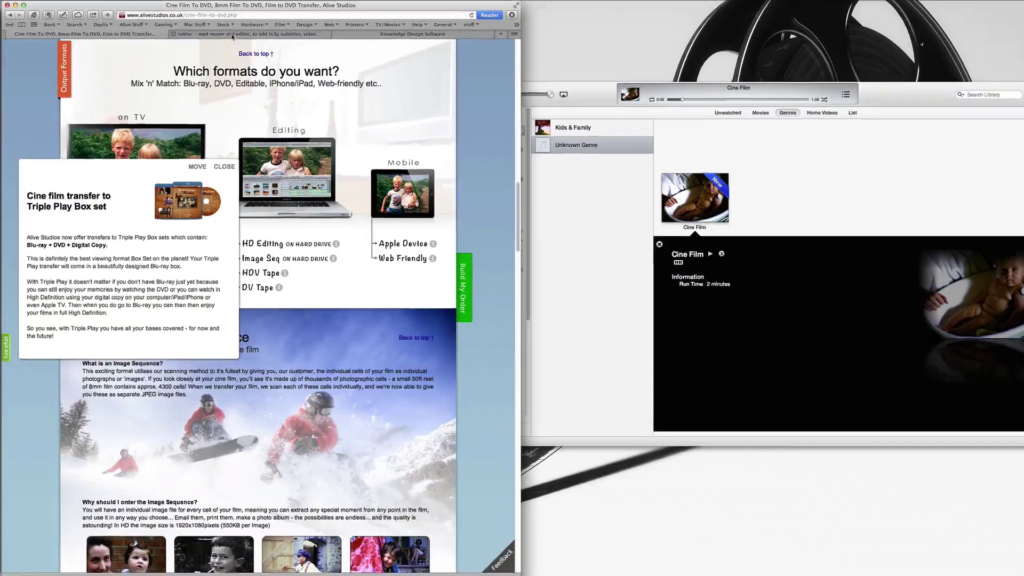
click(224, 34)
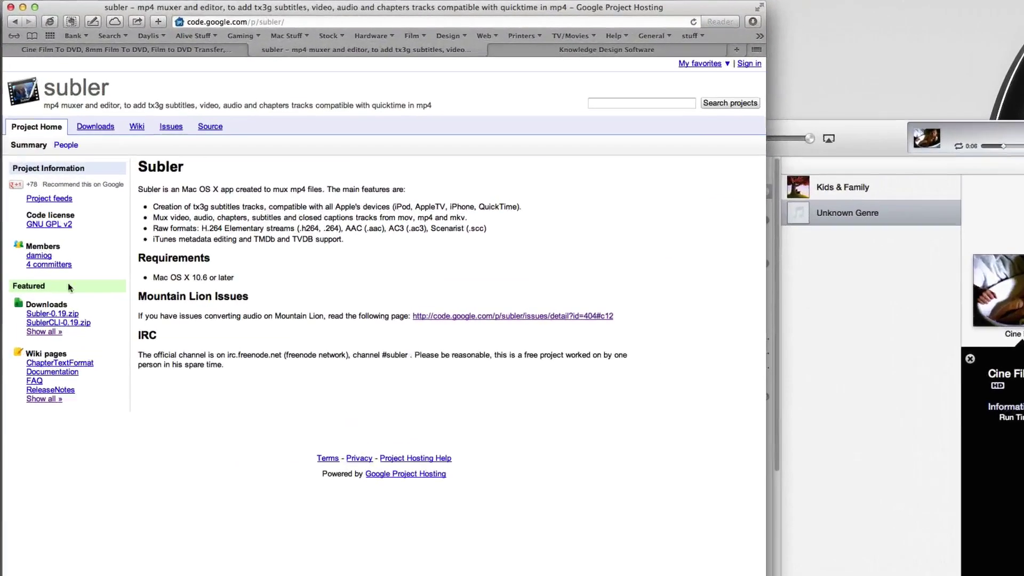
double_click(145, 169)
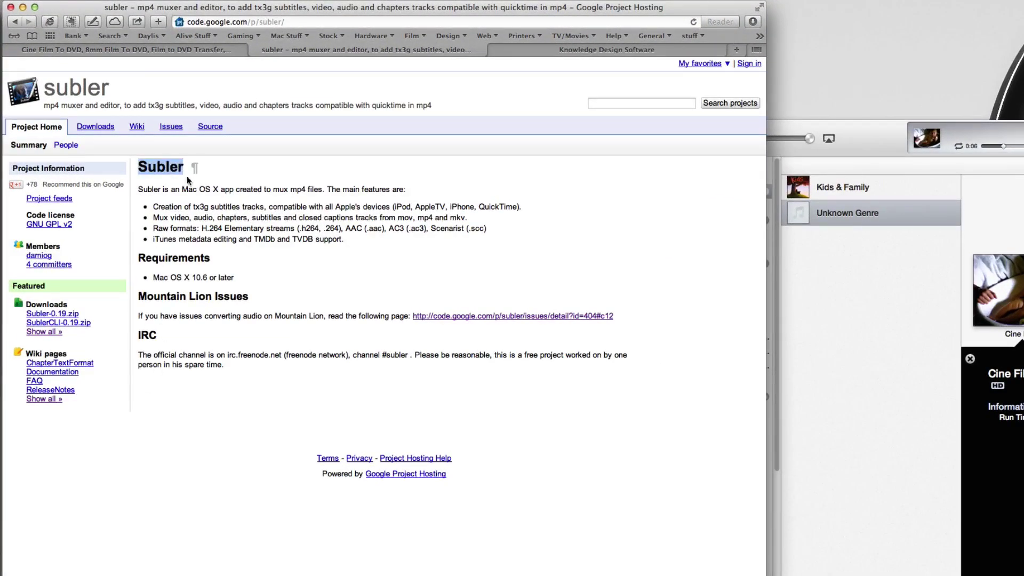
click(620, 50)
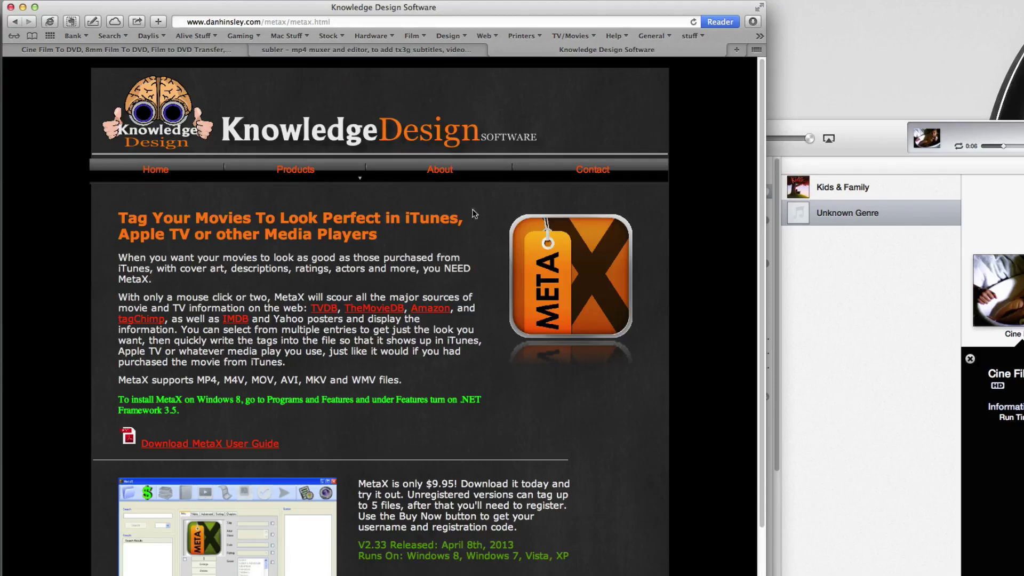
click(389, 46)
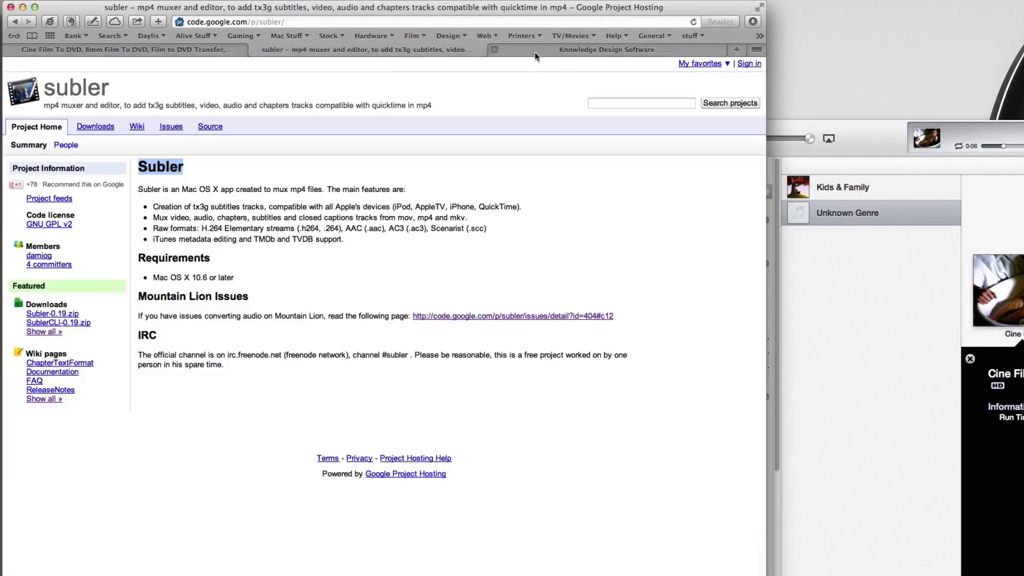
click(537, 49)
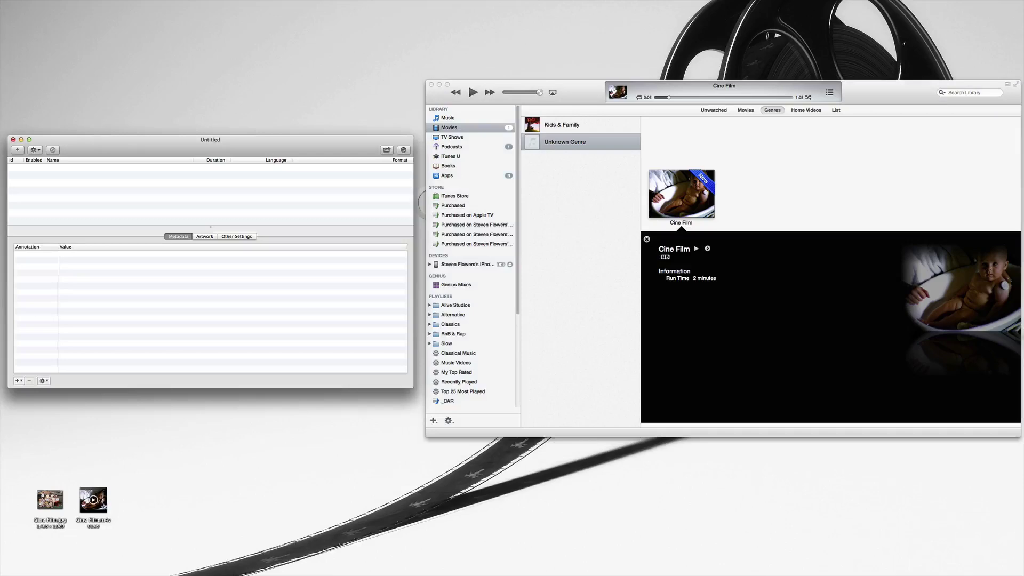
Add Cine Film.m4v's video and sound tracks to the document and check each track's settings
drag(93, 500, 99, 190)
drag(148, 85, 149, 87)
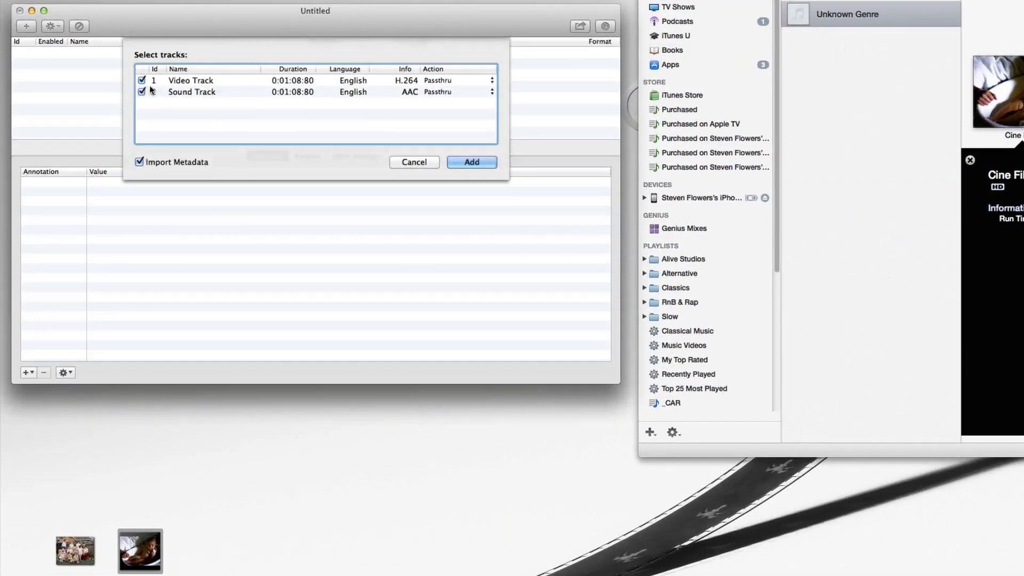
click(478, 161)
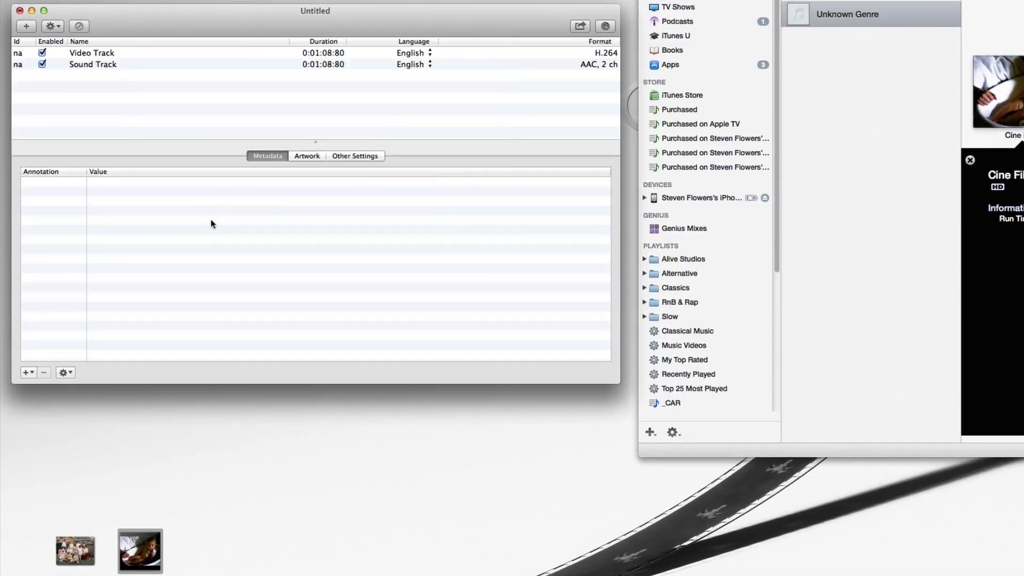
click(95, 53)
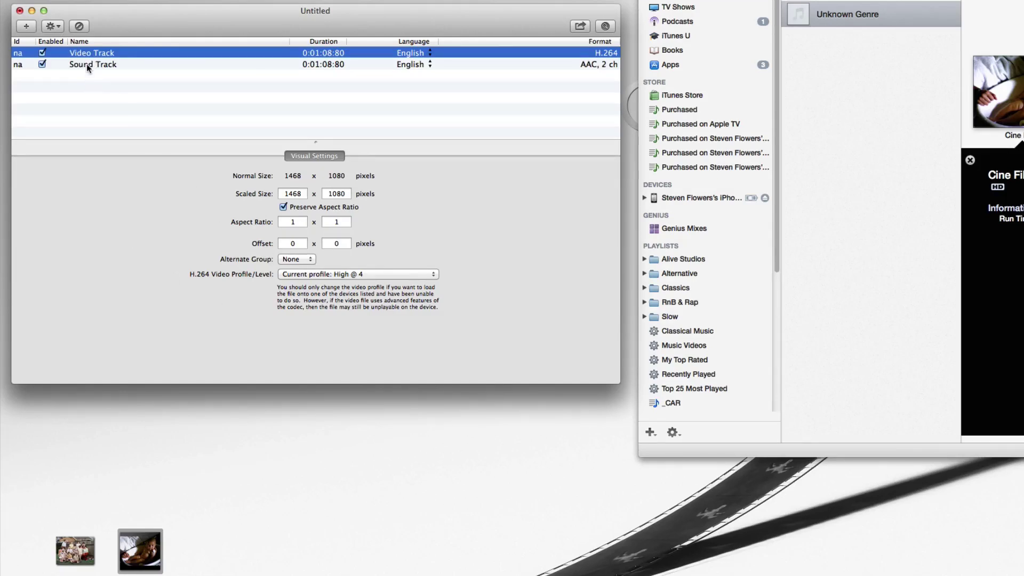
click(86, 63)
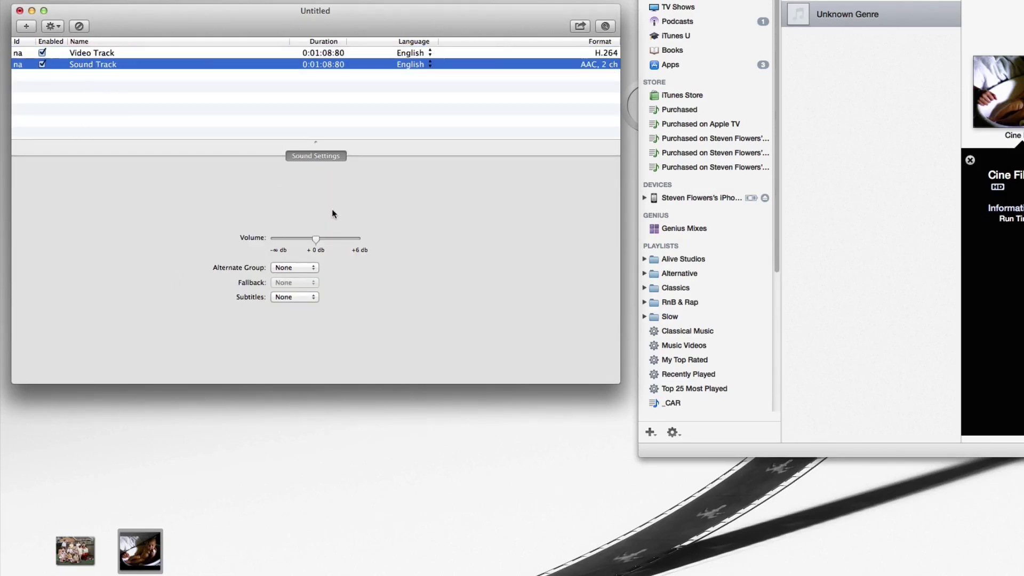
click(93, 99)
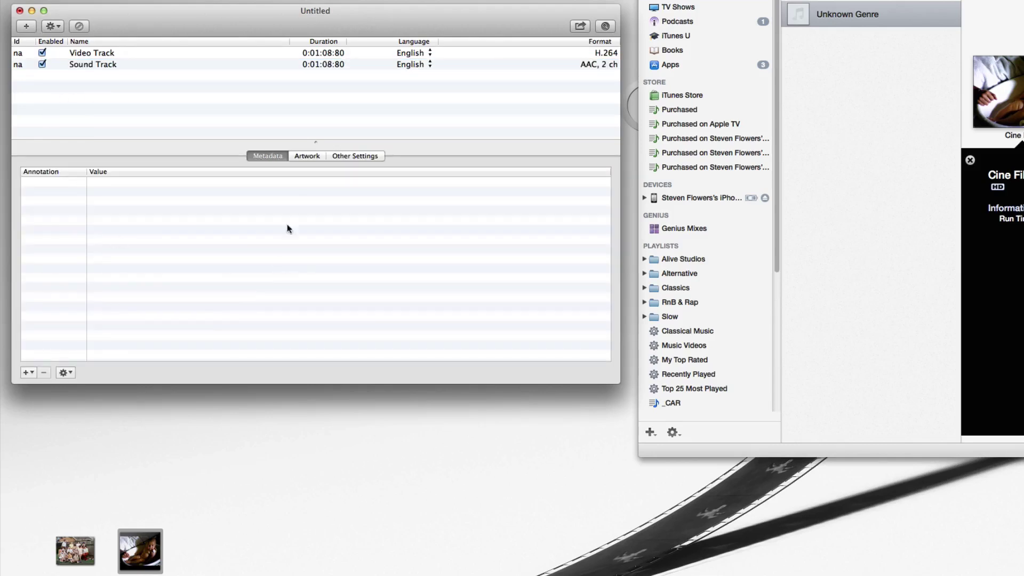
Set Media Kind to Movie under Other Settings
click(307, 157)
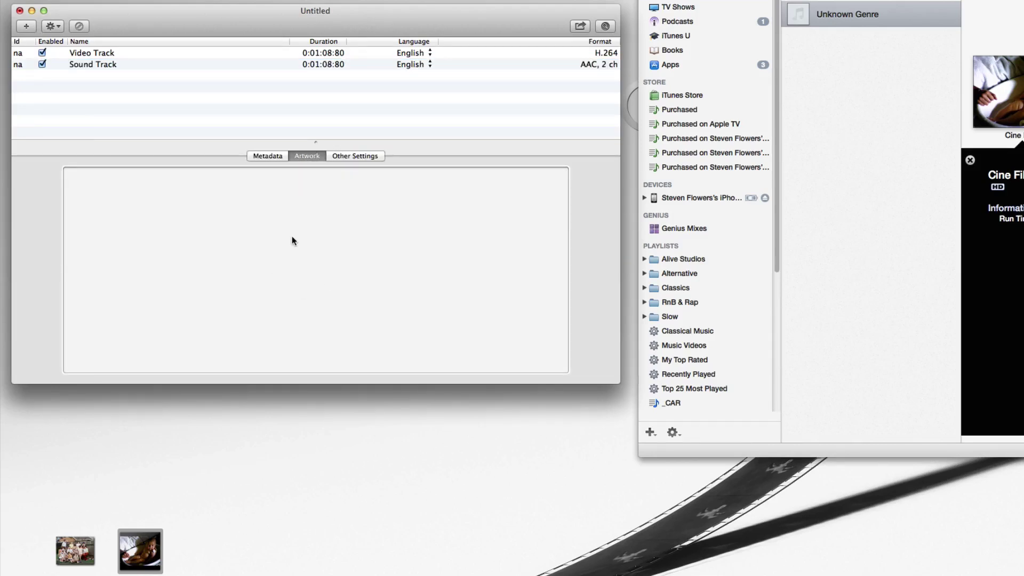
click(354, 155)
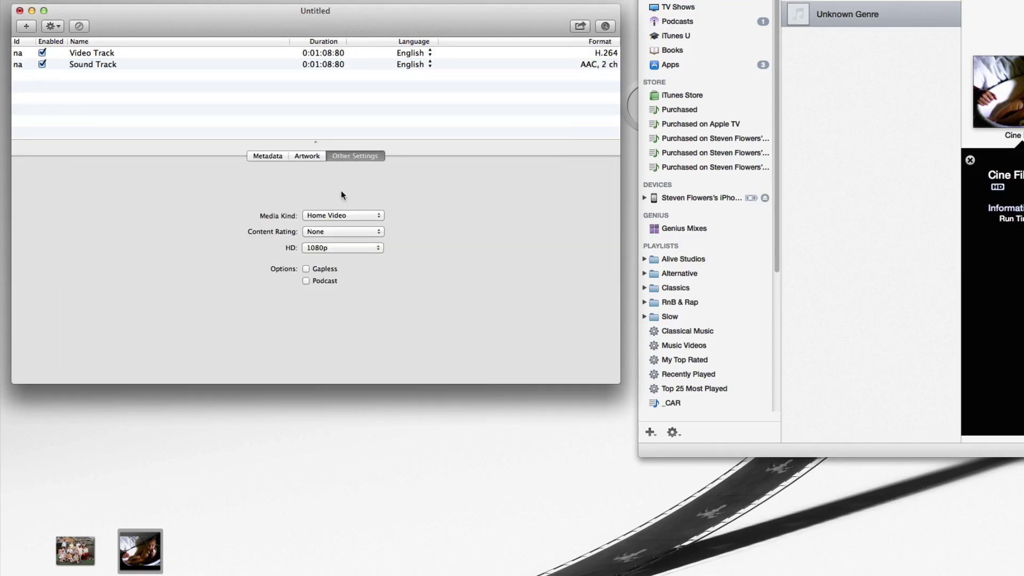
click(336, 218)
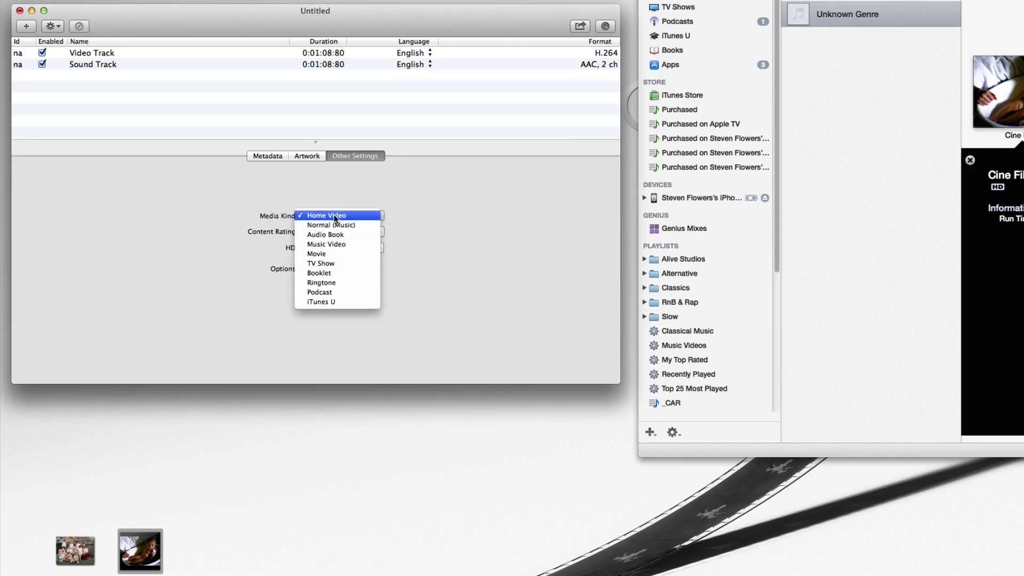
click(335, 252)
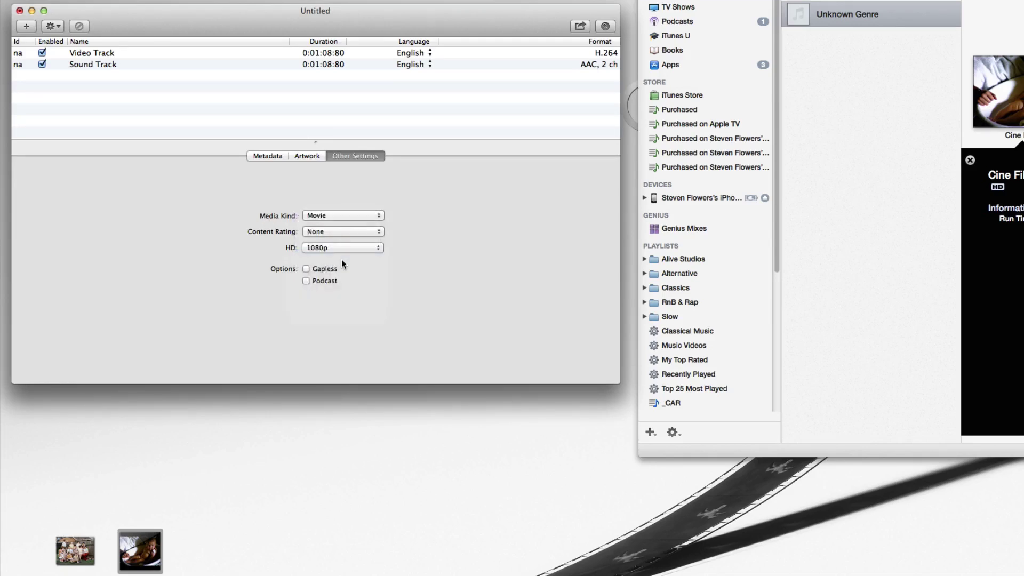
click(327, 232)
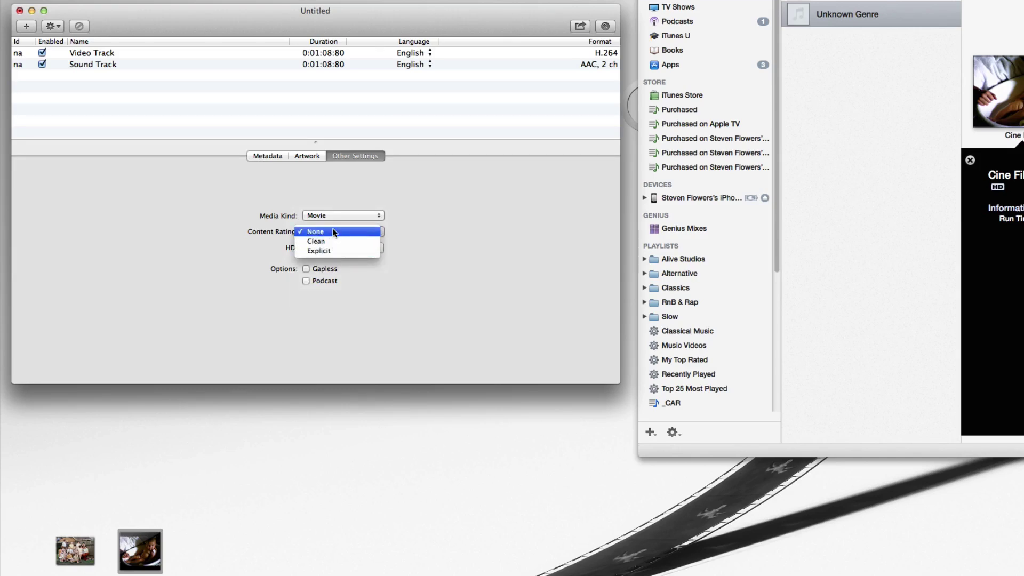
Leave the content rating at None and add Name and Comments tags
click(317, 173)
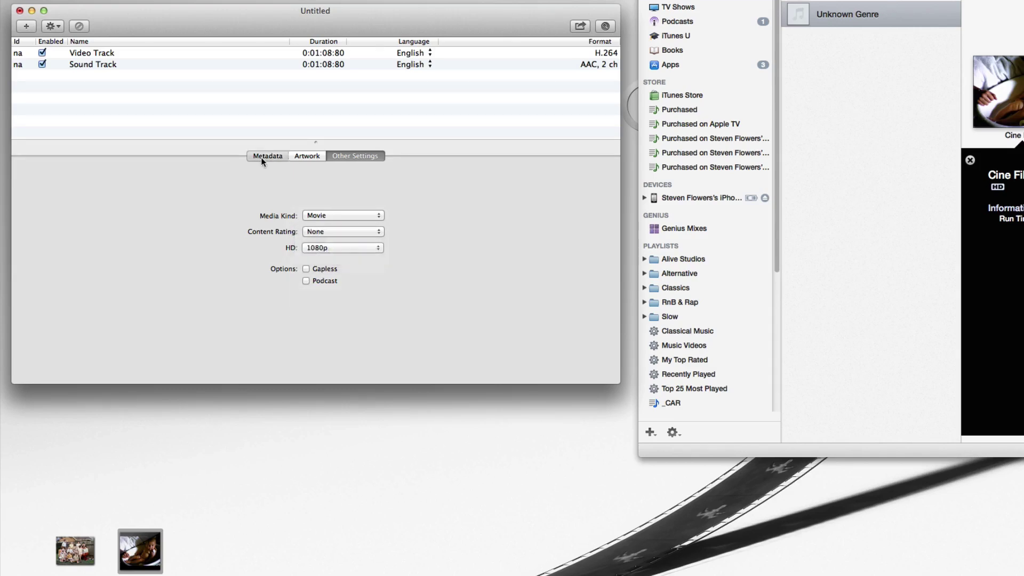
click(267, 156)
click(28, 372)
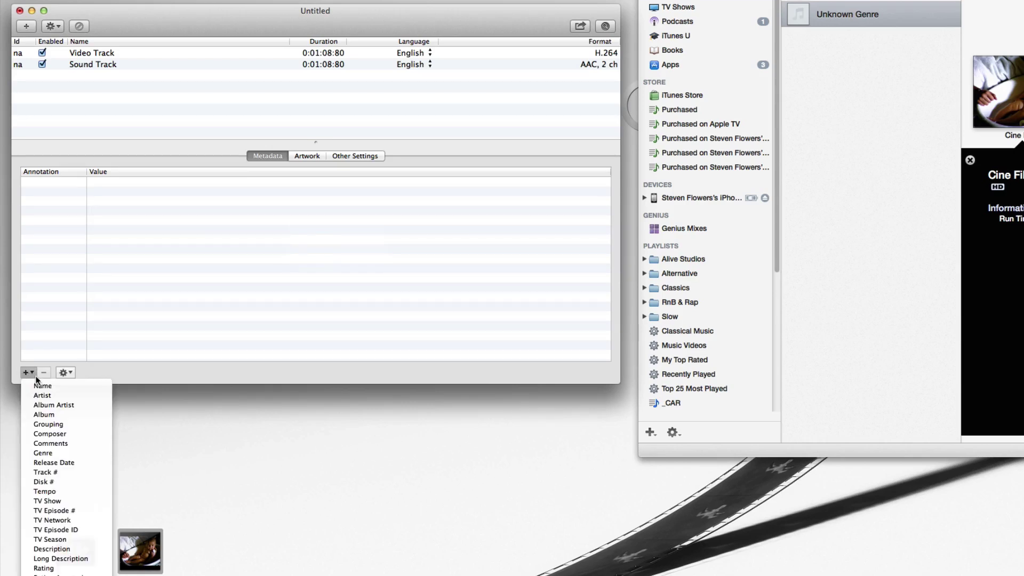
click(36, 388)
click(28, 372)
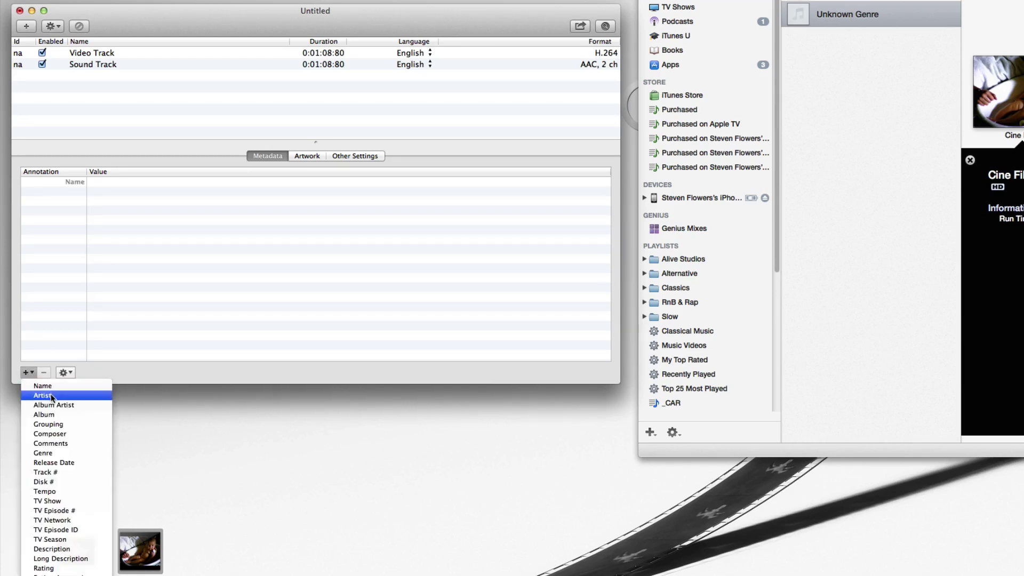
click(82, 442)
Add Genre, Release Date, Description and Rating fields to the metadata
click(28, 372)
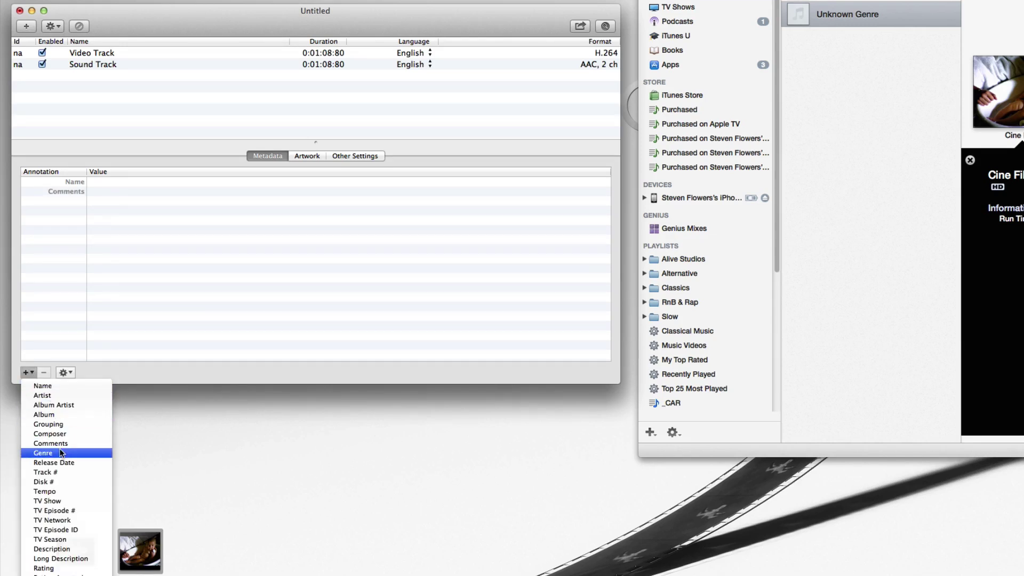
click(59, 452)
click(28, 372)
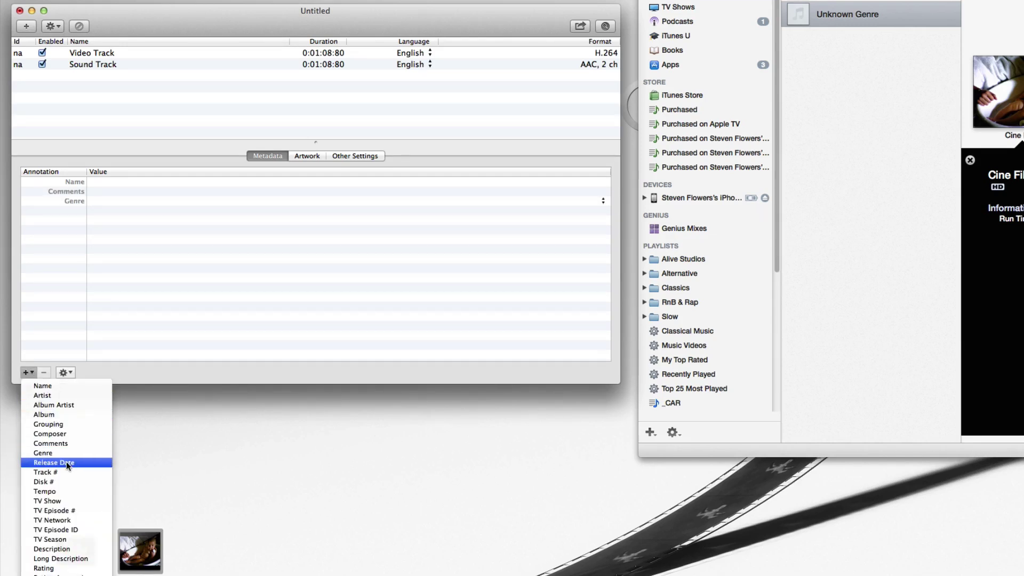
click(67, 462)
click(28, 372)
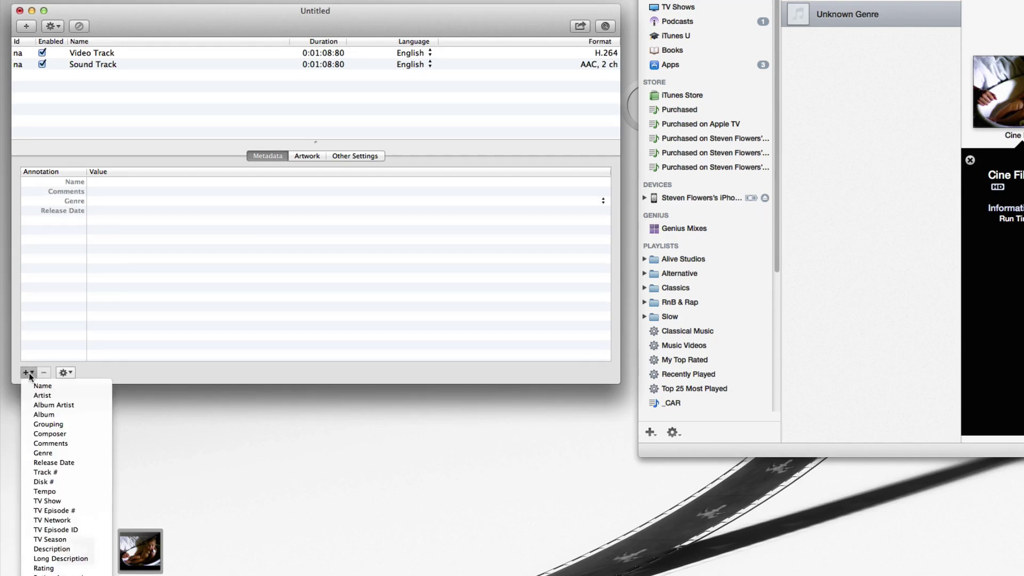
click(62, 546)
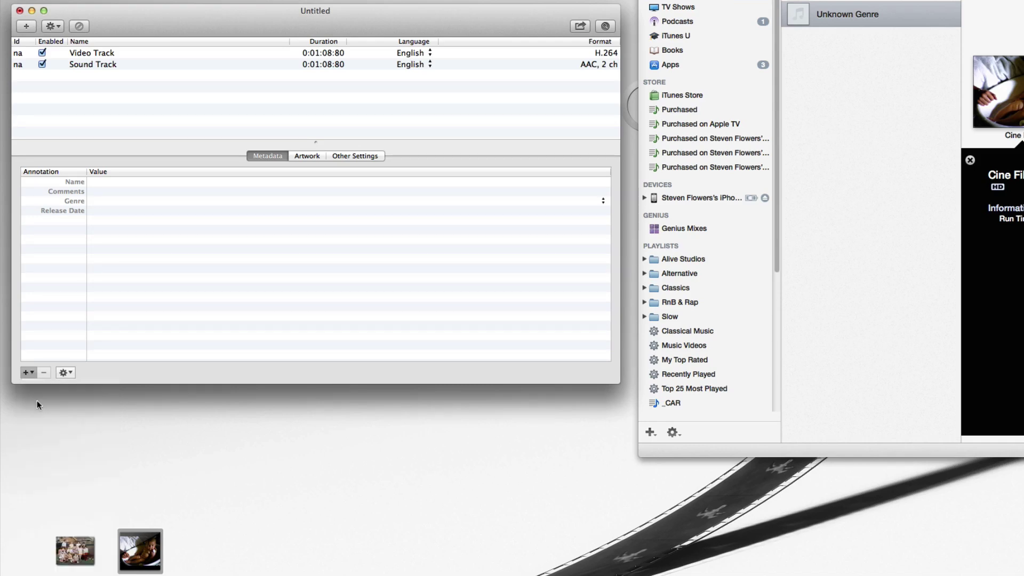
click(28, 372)
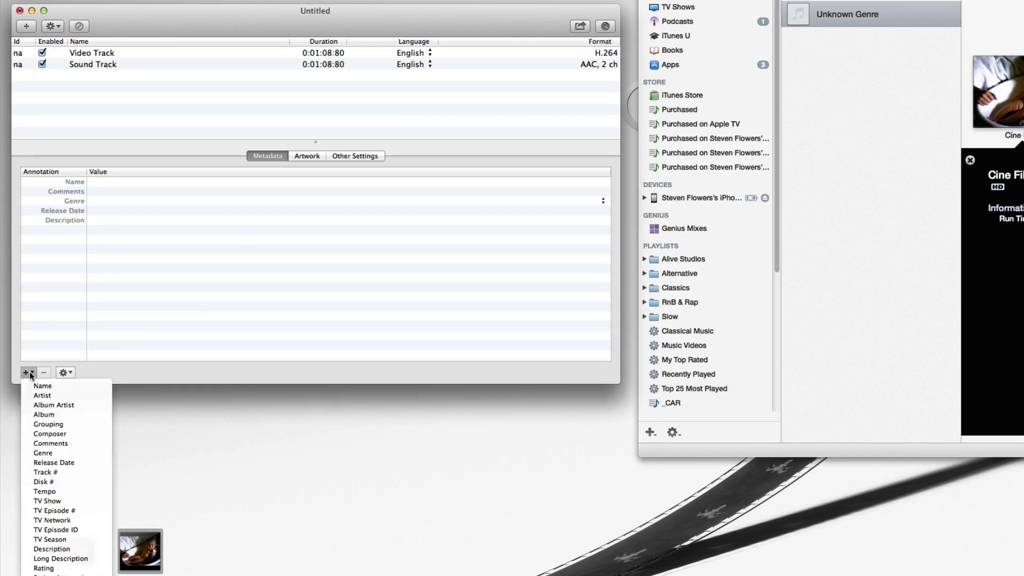
click(53, 568)
Set Rating to 12, Genre to Classic TV, and start the Description with 'Me Ho'
click(605, 231)
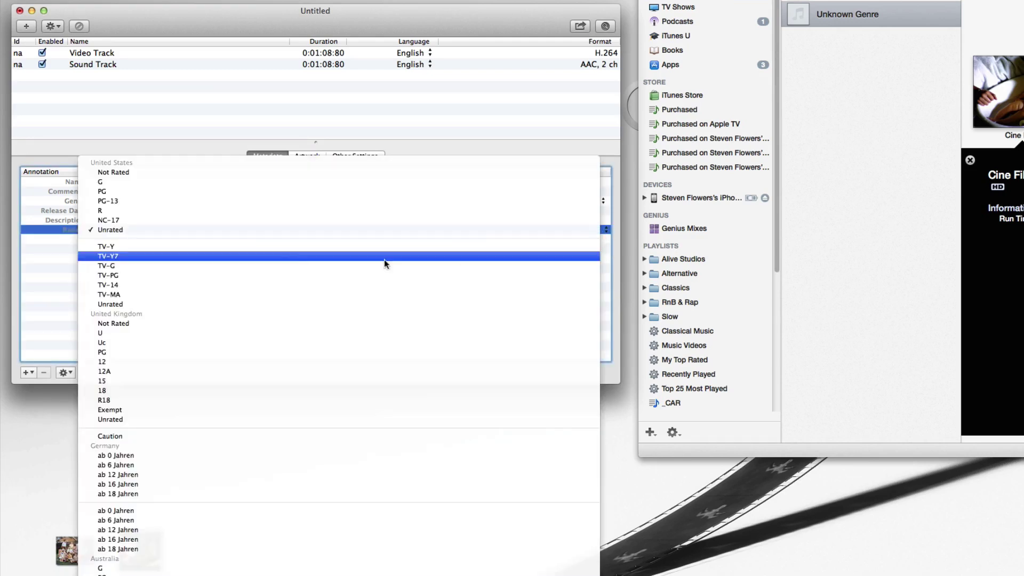
click(128, 362)
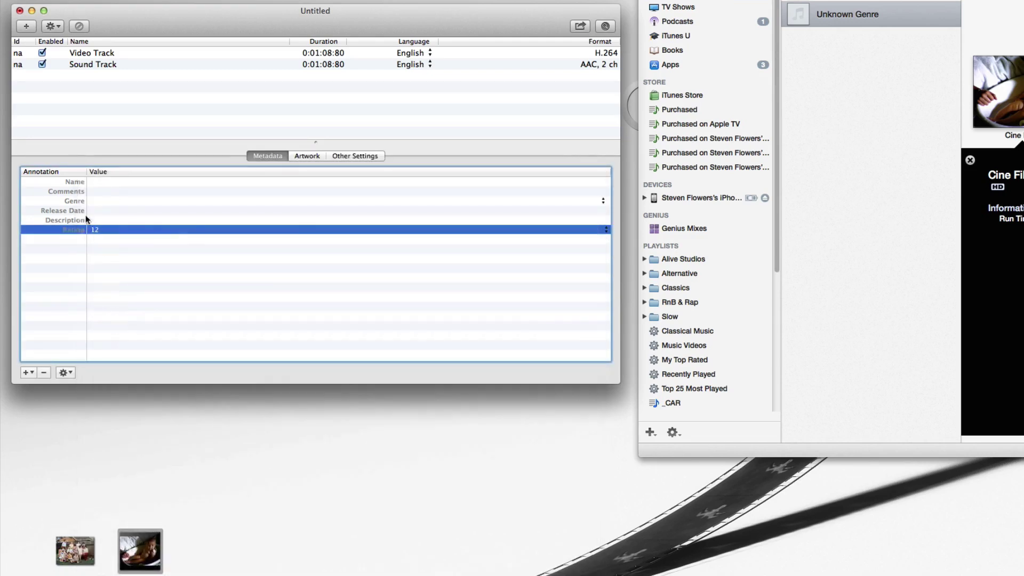
click(604, 201)
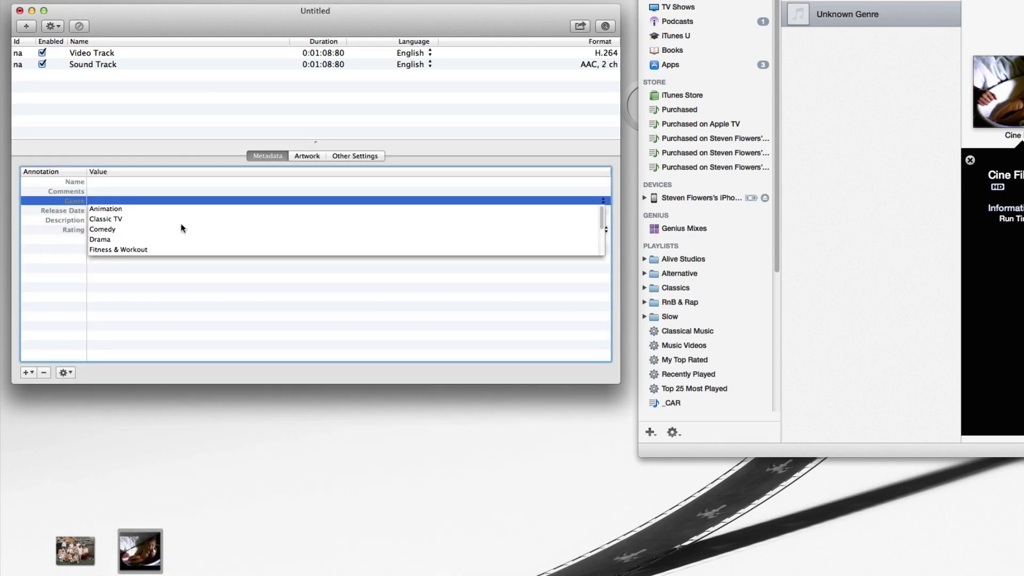
click(104, 220)
double_click(102, 220)
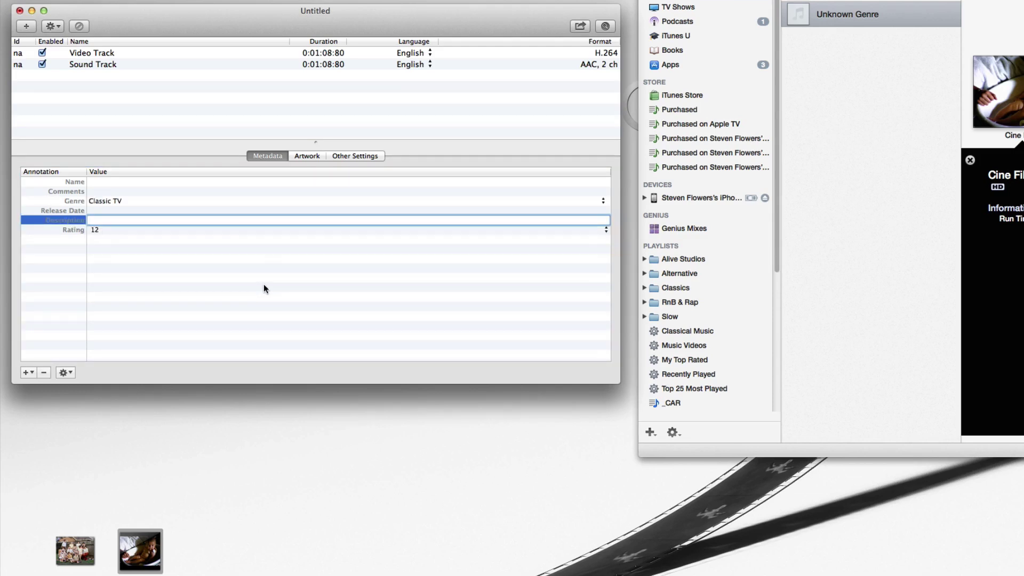
text(Me Ho)
click(129, 247)
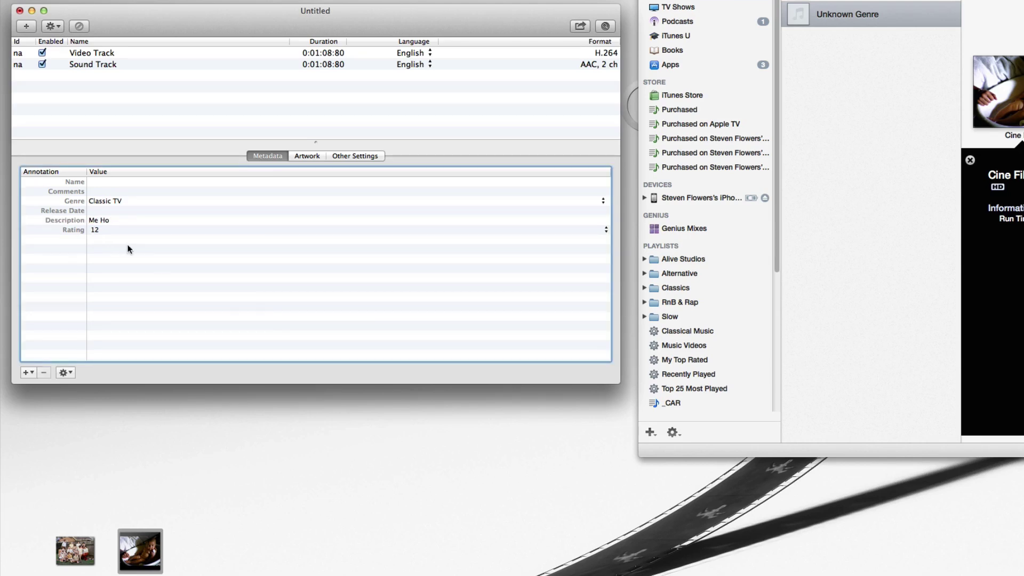
Delete both tracks and add the tagged file's tracks, loading the Smith Family 1967-1968 metadata
click(93, 53)
click(80, 26)
click(80, 27)
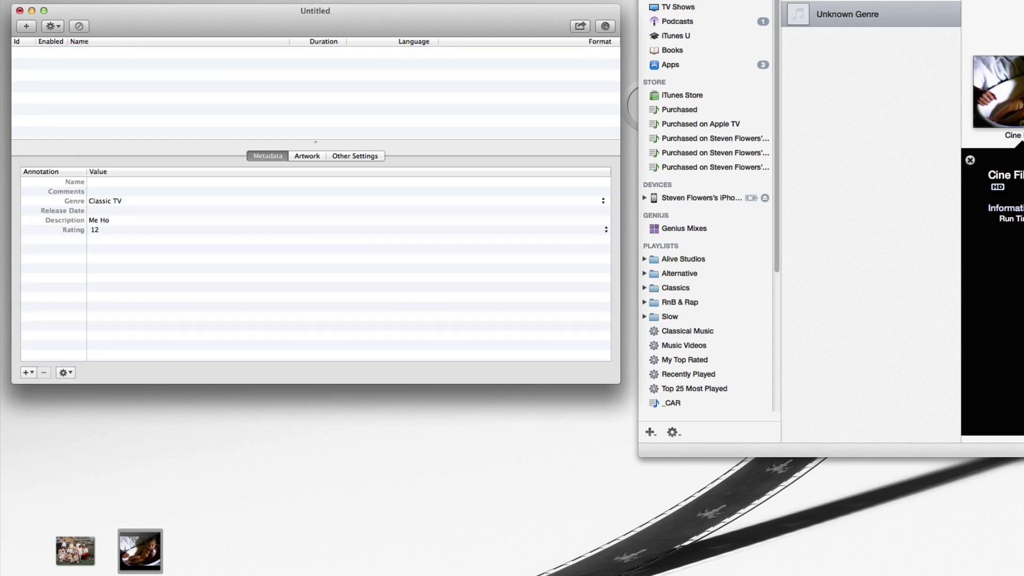
click(475, 160)
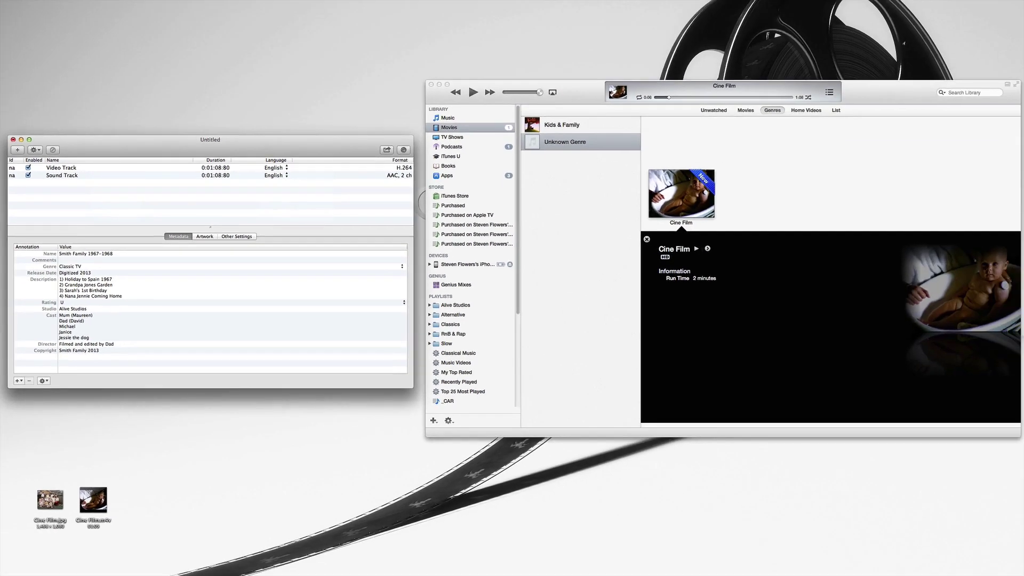
Import the m4v into iTunes and show Smith Family 1967-1968's full plot under Classic TV
drag(93, 499, 467, 136)
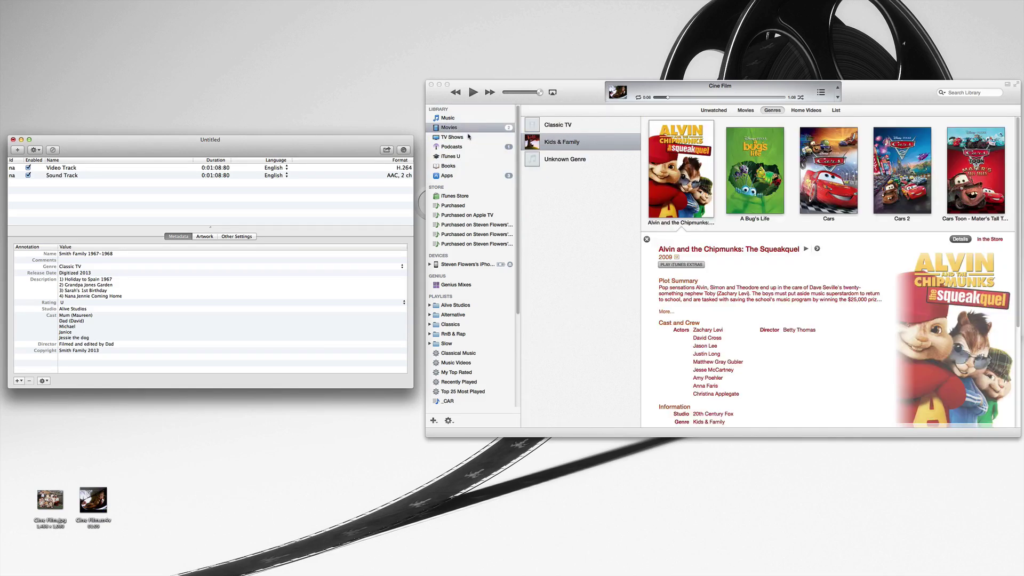
click(574, 124)
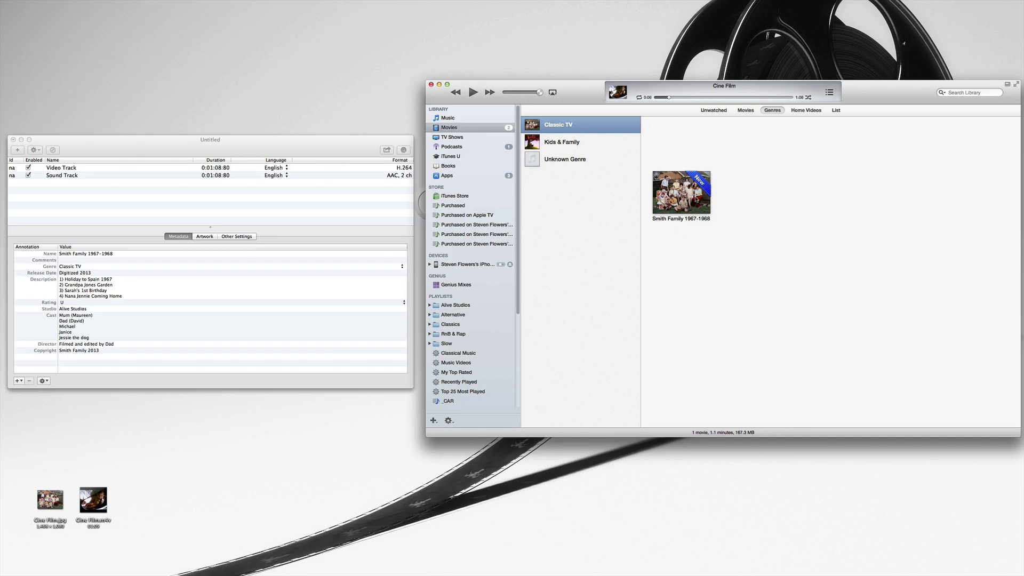
click(688, 195)
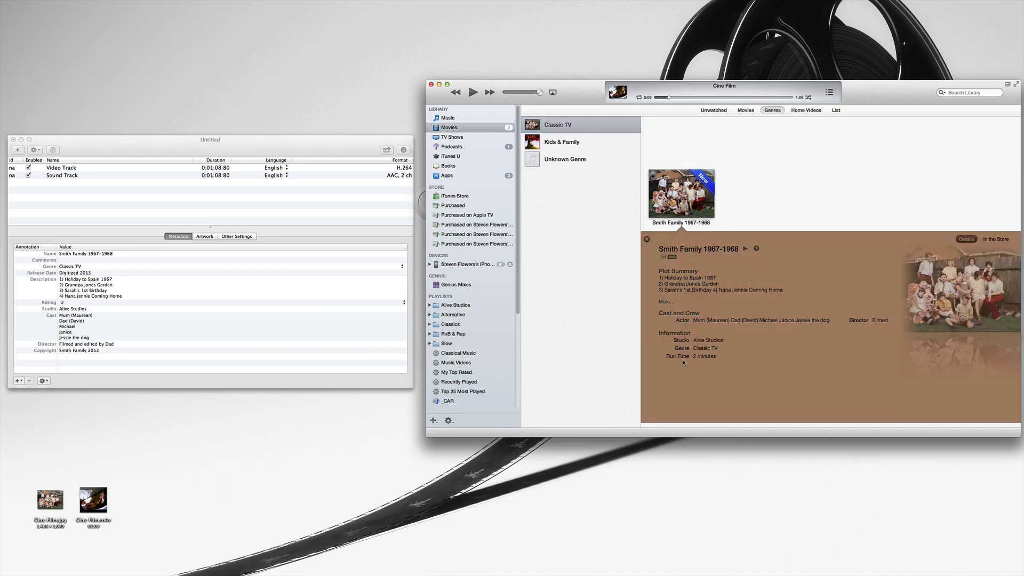
click(666, 302)
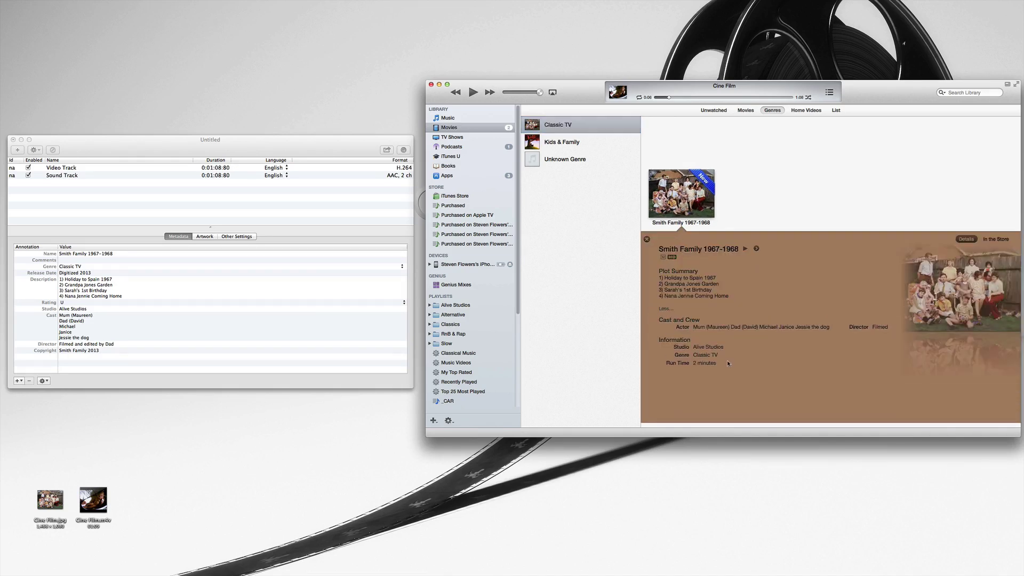
Compare with the untagged Cine Film under Unknown Genre, then reopen Smith Family's expanded details
click(565, 161)
click(699, 199)
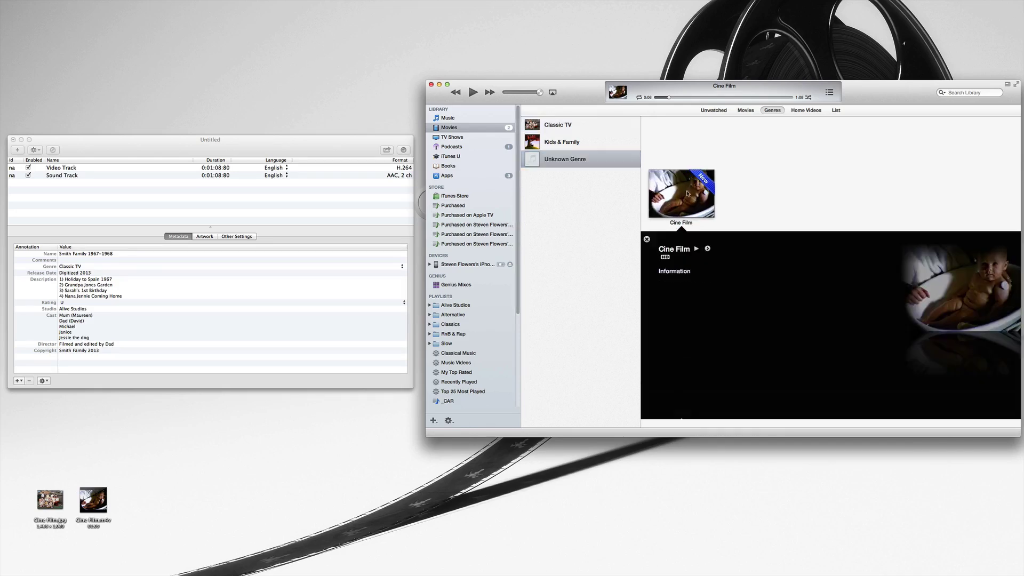
click(557, 127)
click(697, 193)
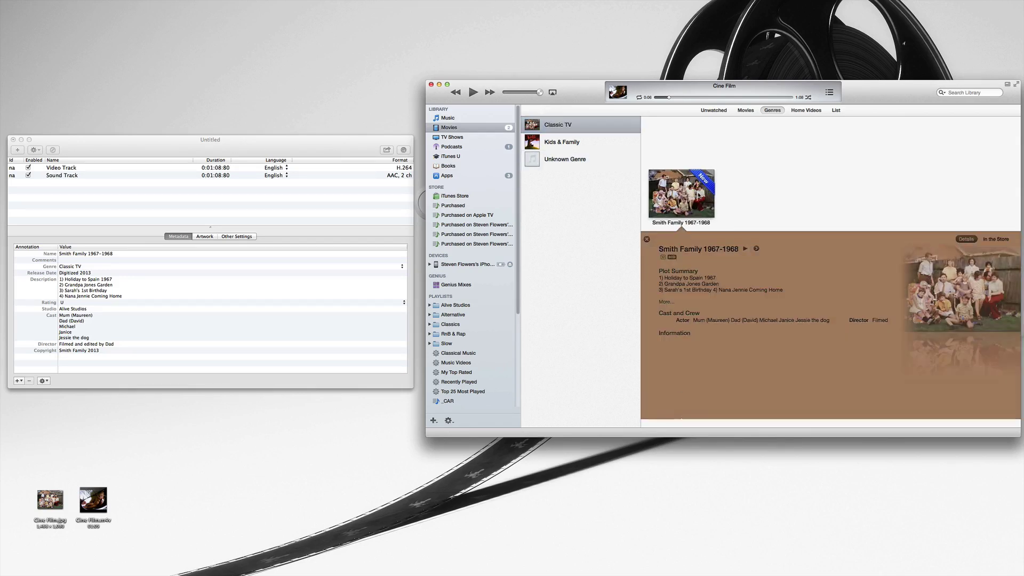
click(667, 303)
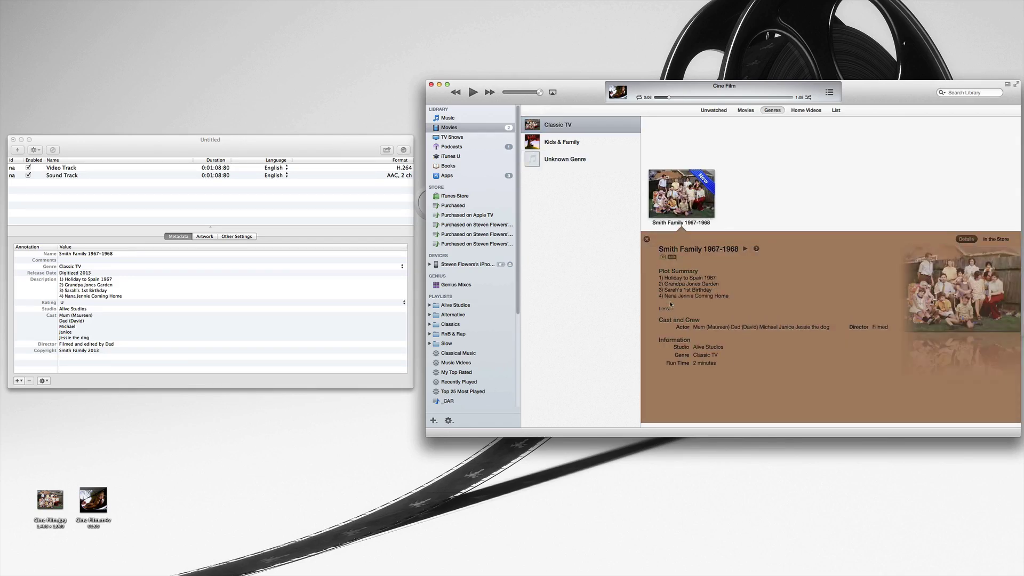
click(229, 324)
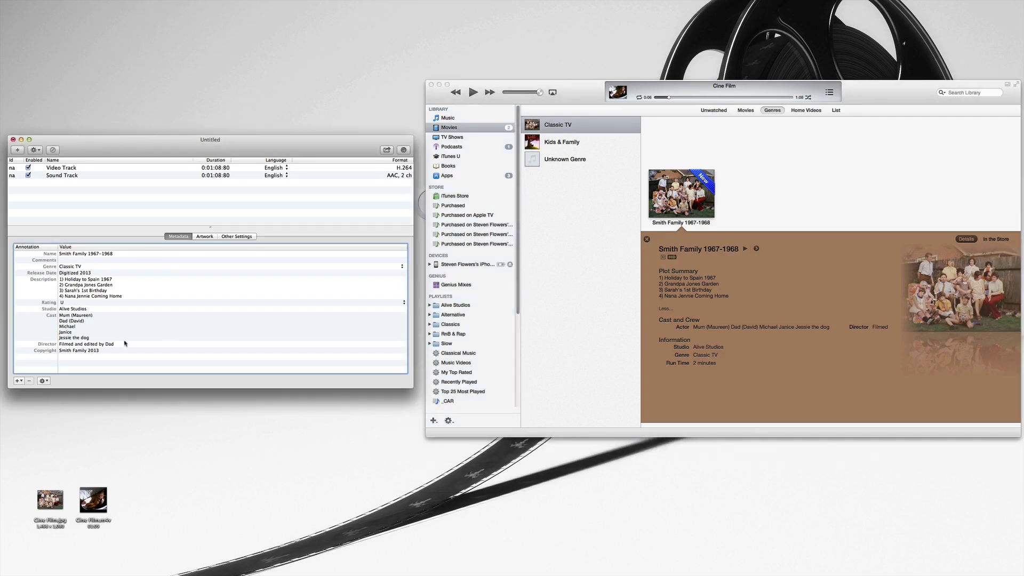
click(74, 284)
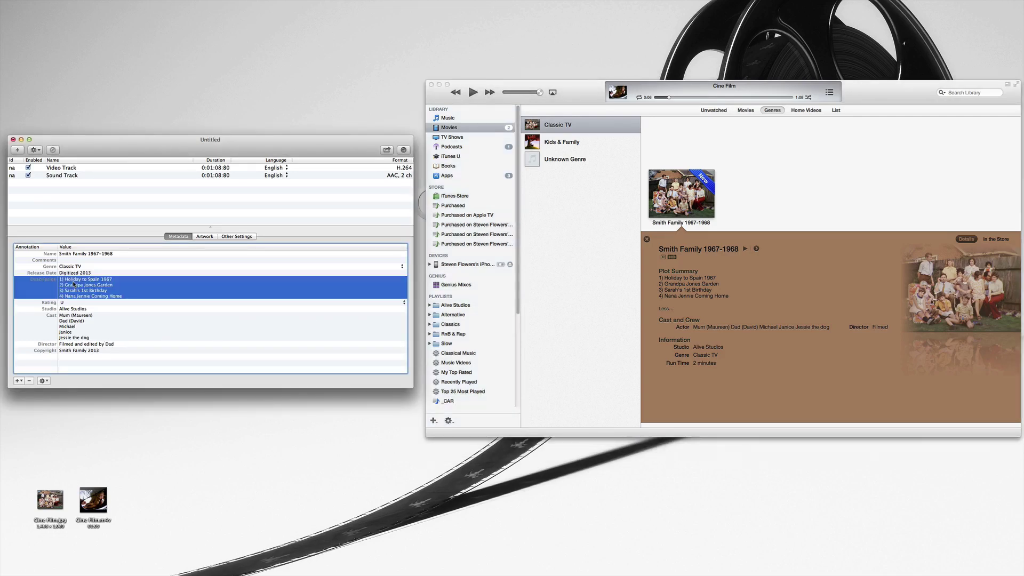
click(74, 283)
click(141, 296)
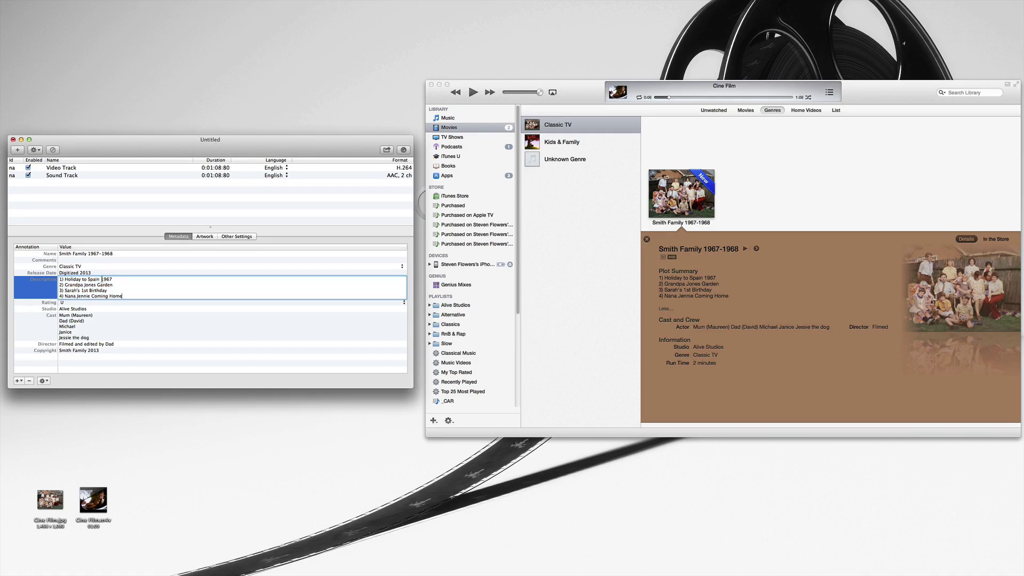
drag(102, 279, 115, 279)
click(137, 314)
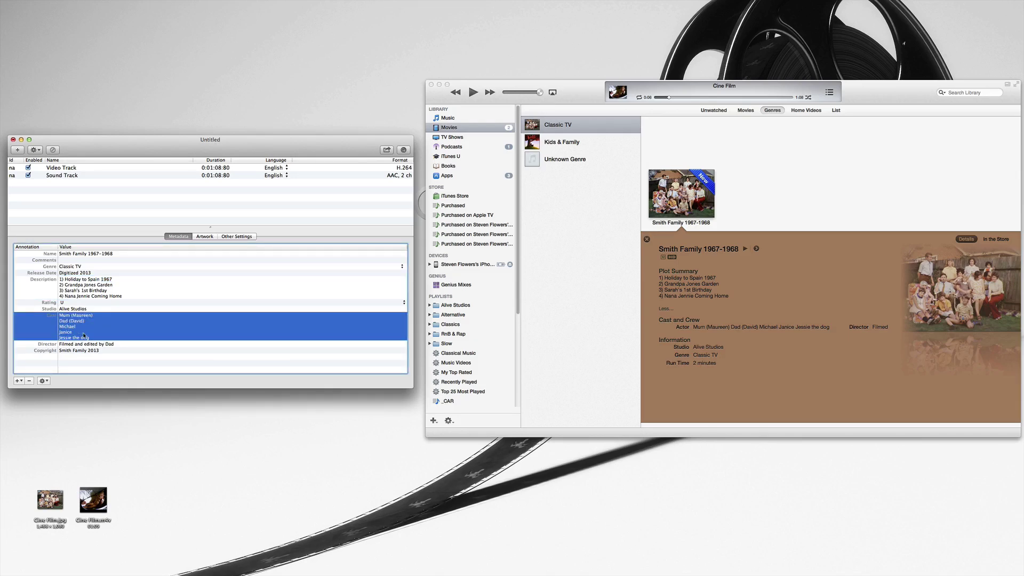
click(166, 356)
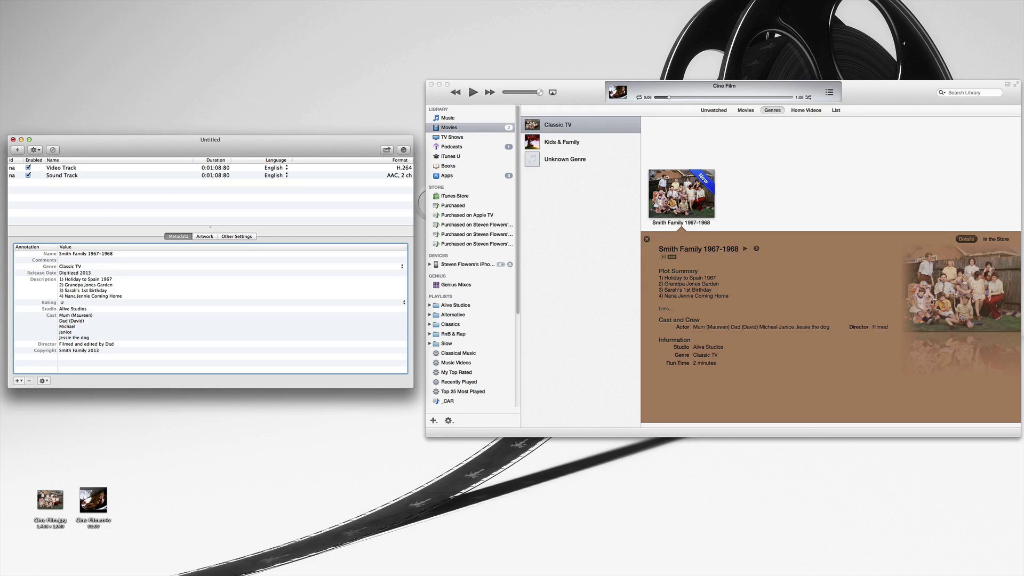
Save the movie as Cine Film_Data3.m4v by changing the trailing 2 to 3, then switch to Safari
key(super+s)
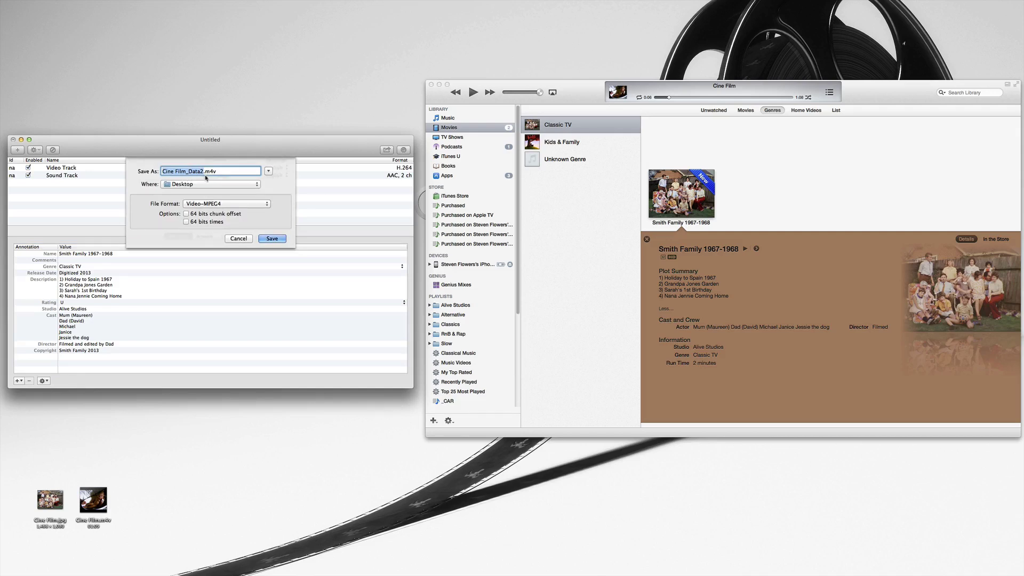
click(204, 171)
key(BackSpace)
text(3)
click(271, 239)
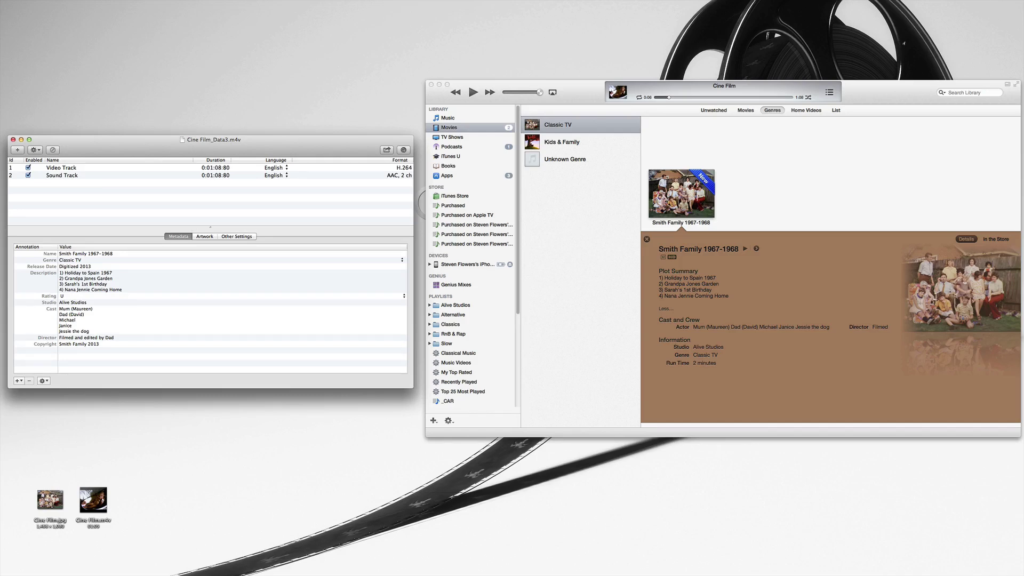
key(super+Tab)
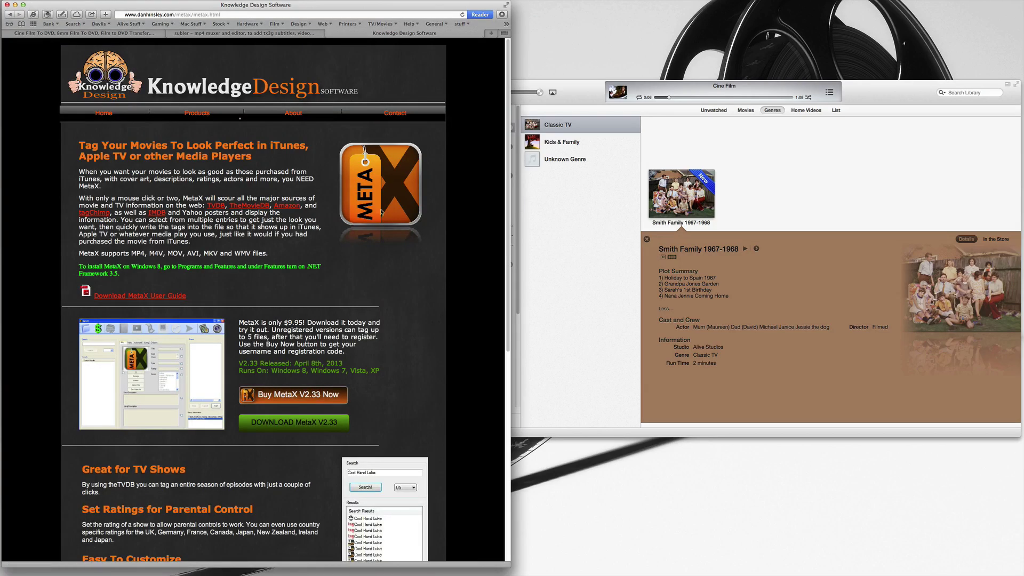